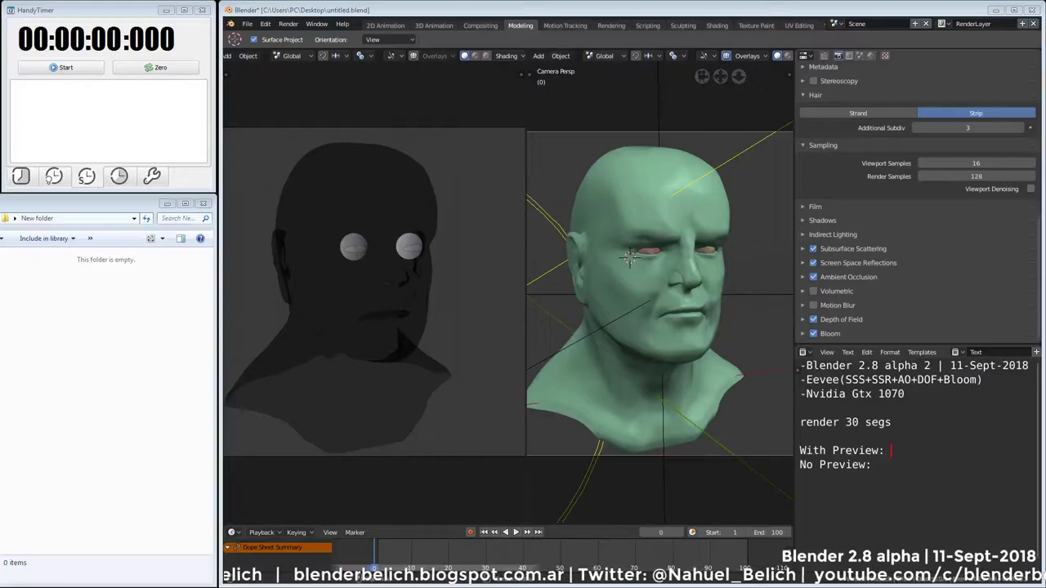
Set render display to Keep User Interface, return the left view to Solid shading, and start Render Animation.
left_click(288, 24)
mouse_move(310, 101)
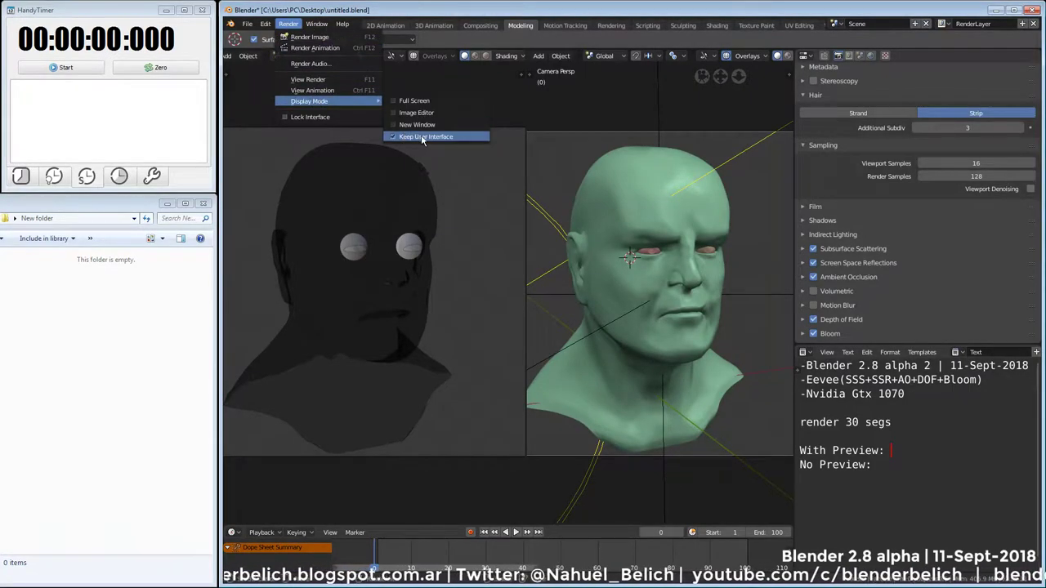
left_click(391, 112)
left_click(290, 24)
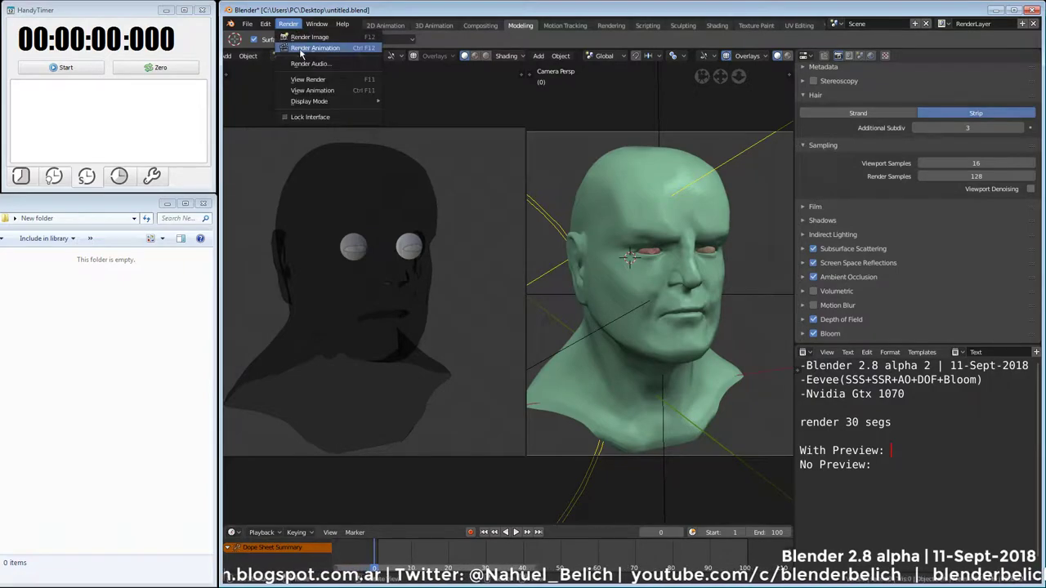
middle_click_drag(327, 204, 402, 172)
left_click(464, 55)
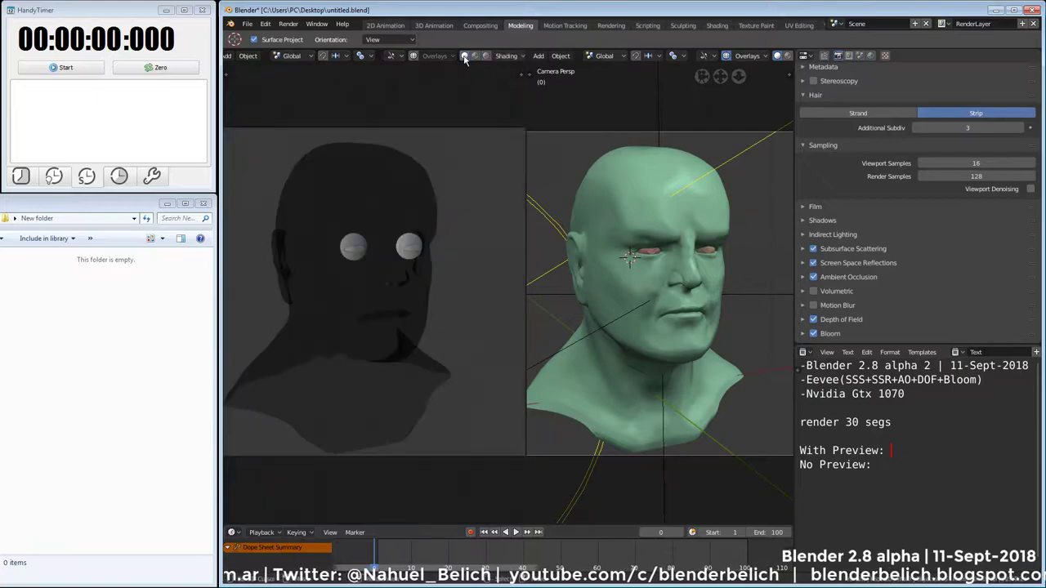
left_click(289, 24)
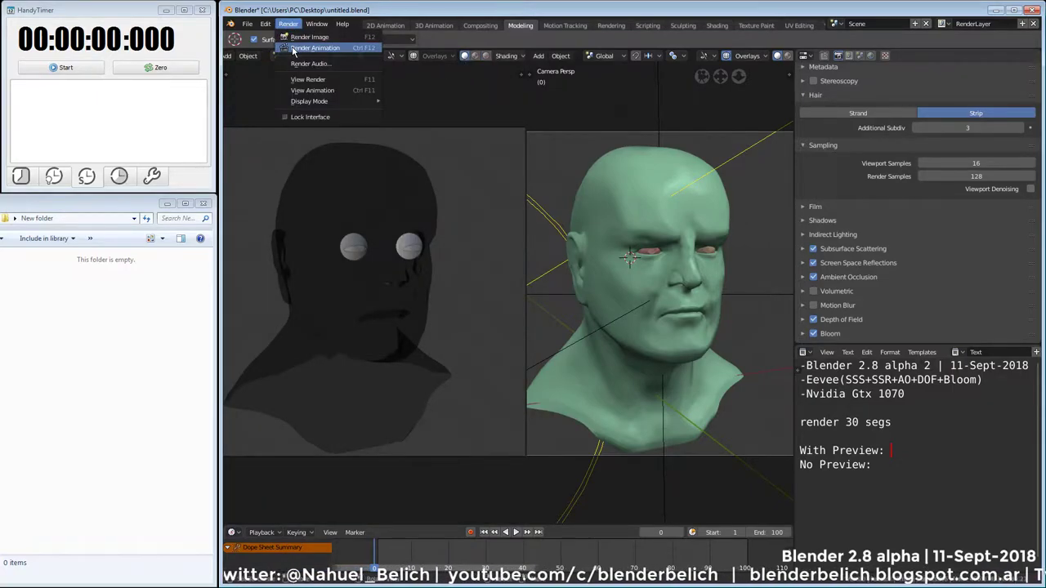
left_click(293, 51)
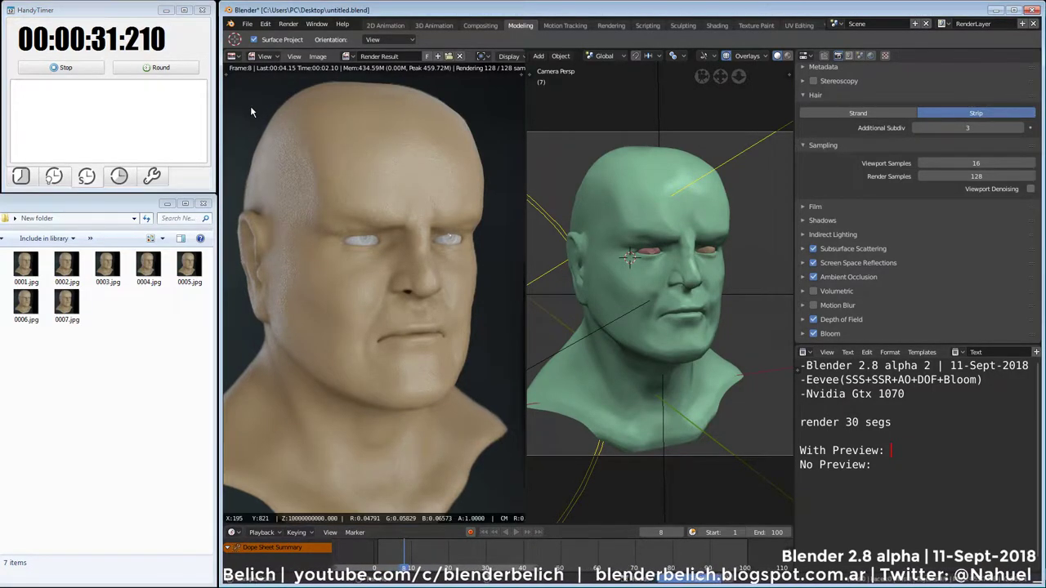
Cancel the Eevee animation render with Esc after about 30 seconds, at frame 8.
key("Escape")
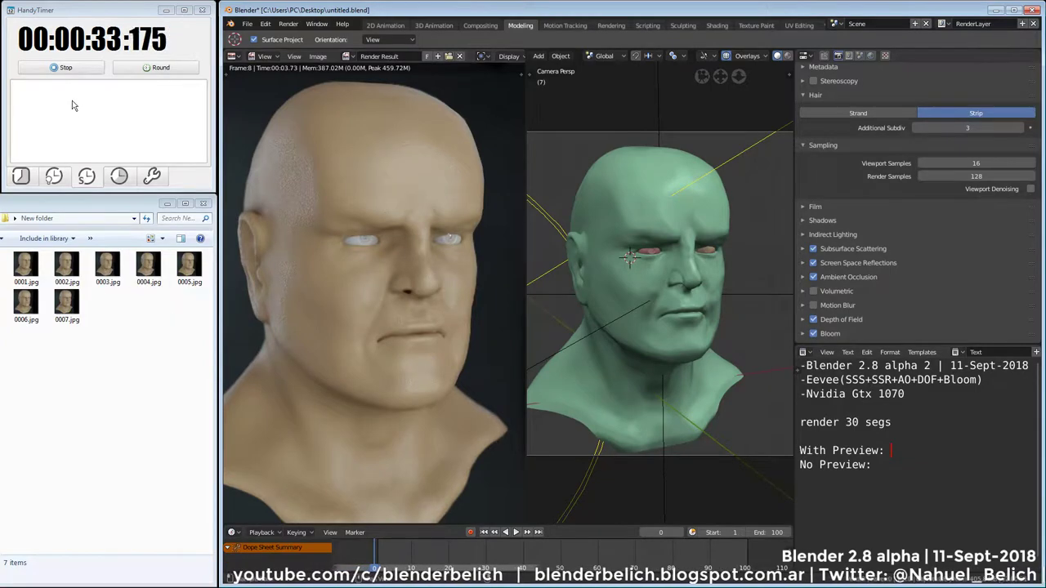
Stop the timer and check the rendered frames in the output folder.
left_click(72, 71)
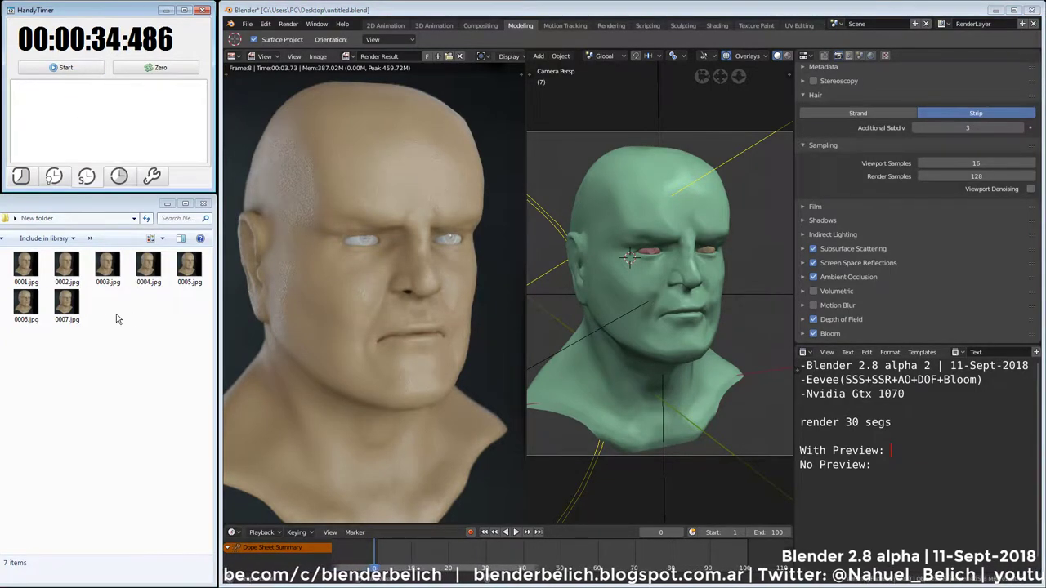
left_click_drag(117, 319, 25, 261)
left_click(25, 264)
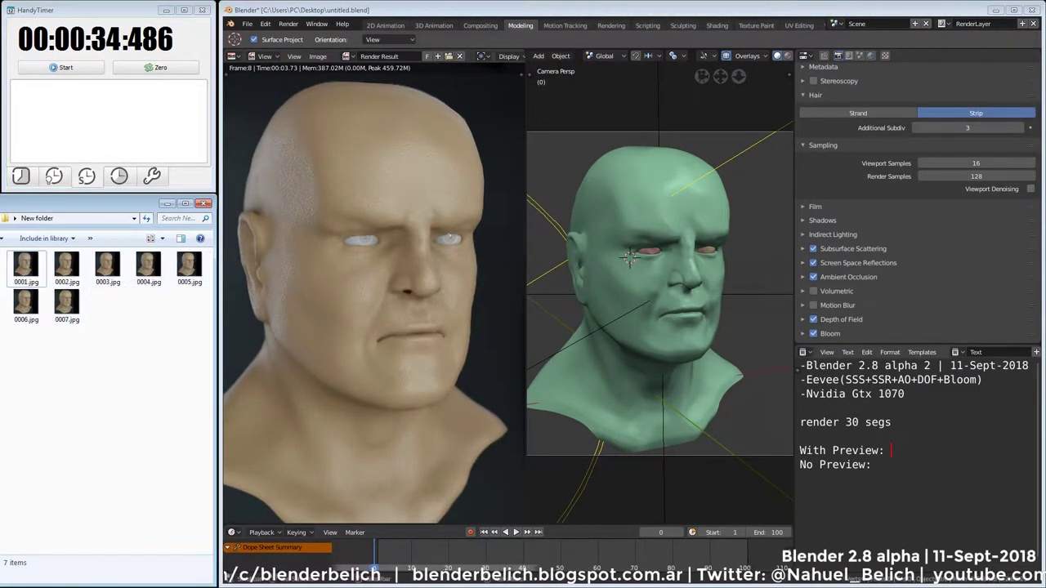
left_click(898, 422)
Edit the first note line to read 'render stopped at 30 segs using Esc'.
left_click(842, 422)
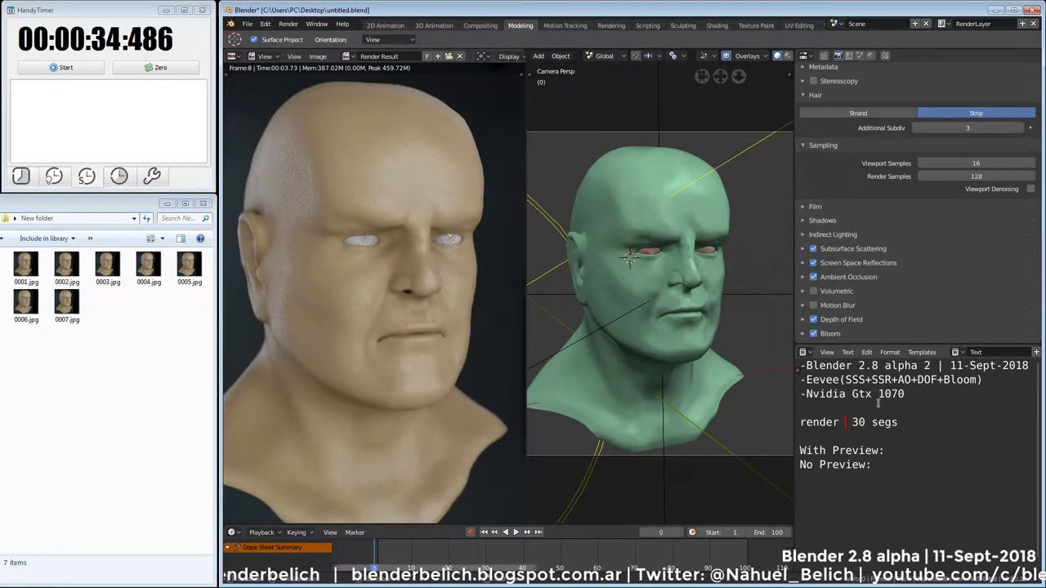
type("CA")
key("BackSpace")
key("BackSpace")
type("ca")
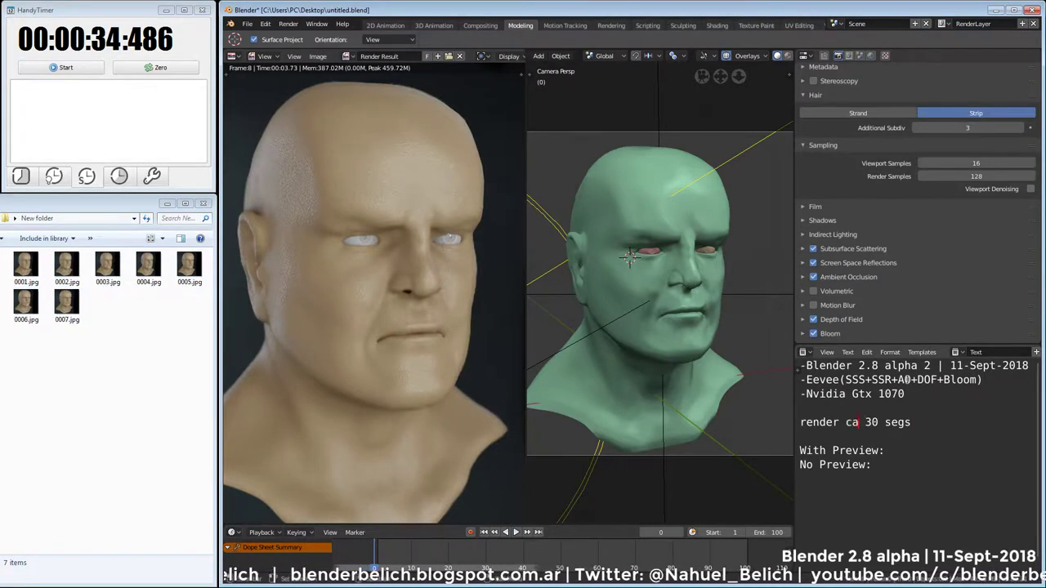
type("n")
key("BackSpace")
key("BackSpace")
key("BackSpace")
type("sto")
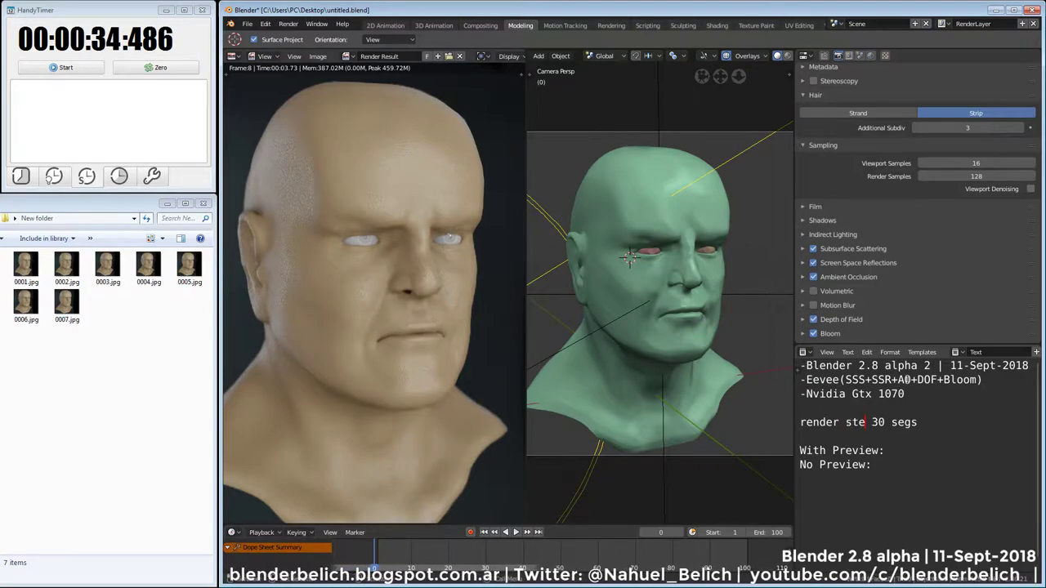
key("BackSpace")
type("opped a")
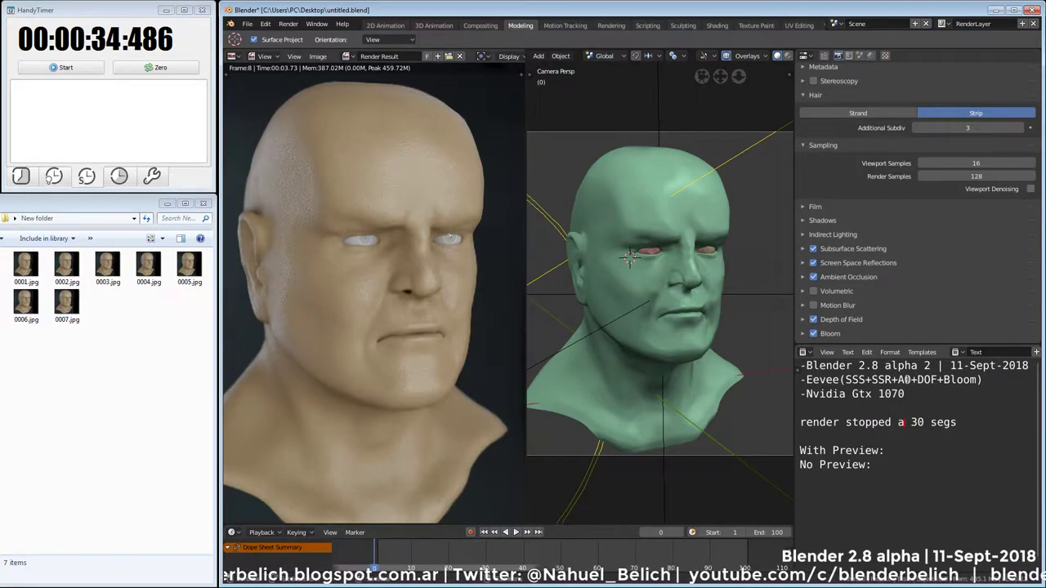
type("t")
key("BackSpace")
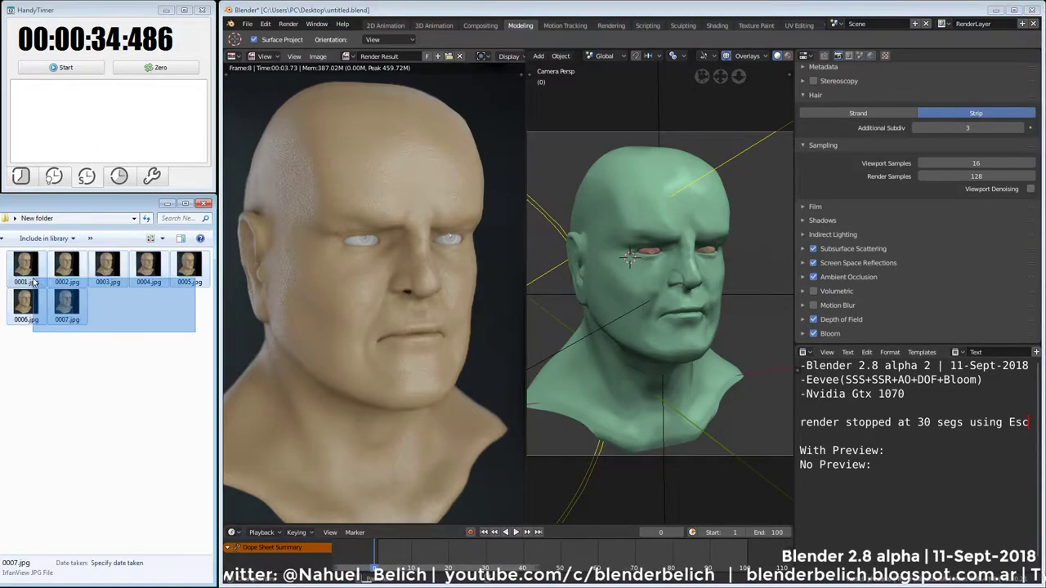
Count the seven rendered frames and note 'With Preview: 7 renders'.
left_click_drag(200, 338, 37, 296)
left_click(915, 450)
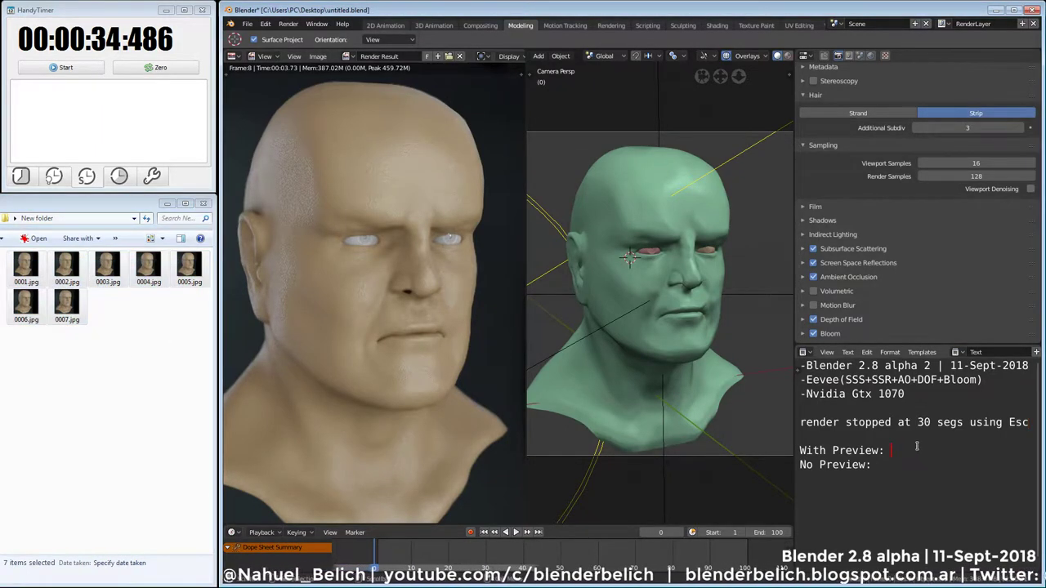
type("7 ")
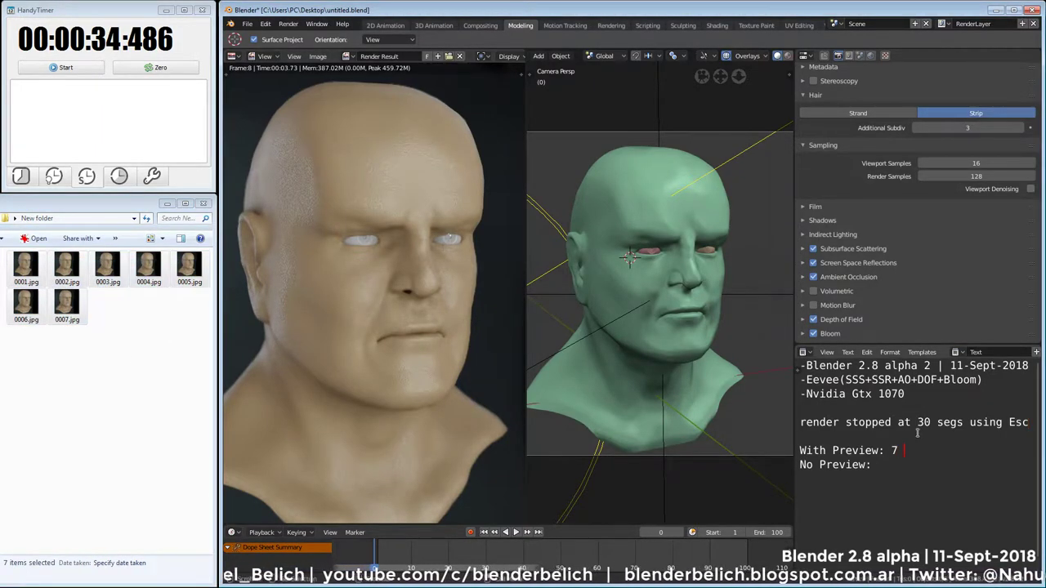
type("renders")
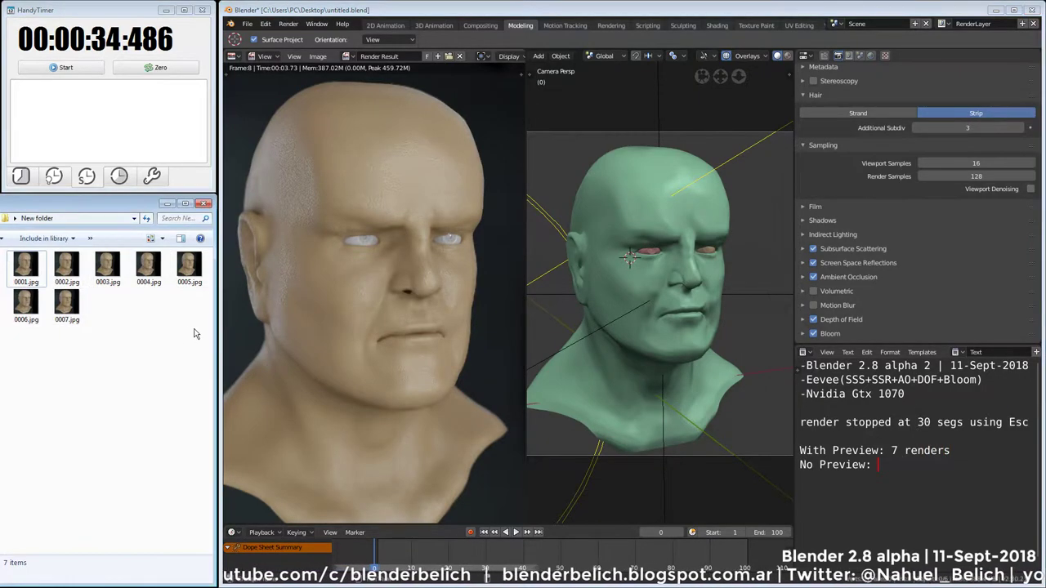
Delete the seven rendered frames and restore the left pane to a 3D view in Solid shading.
key("Delete")
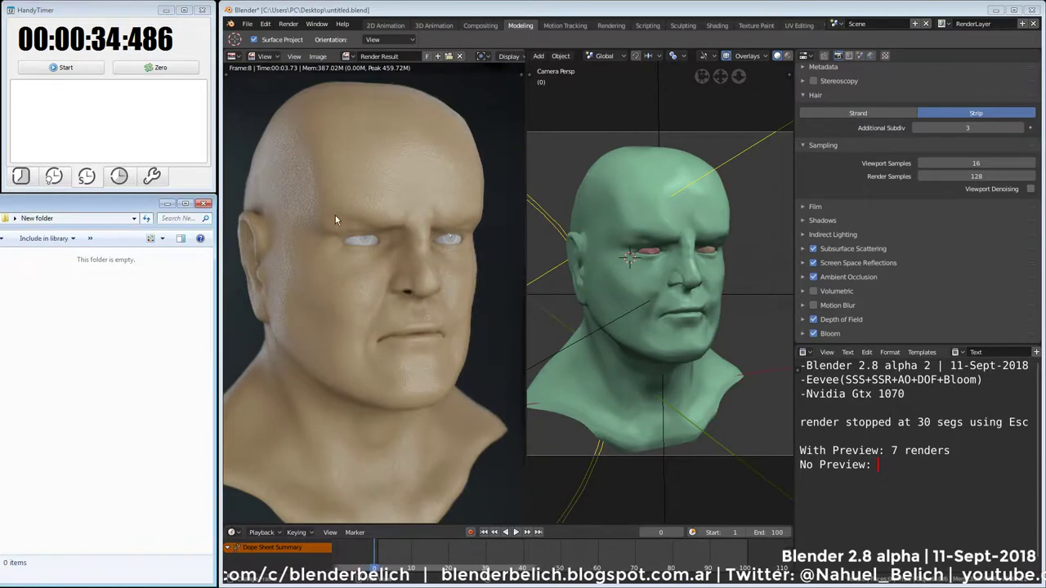
left_click(460, 56)
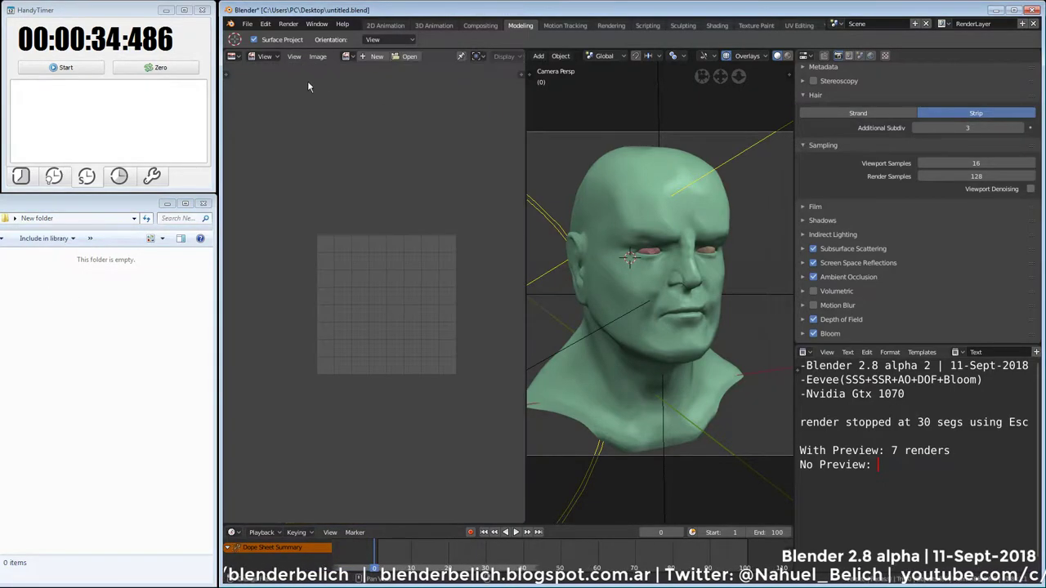
left_click_drag(231, 54, 231, 72)
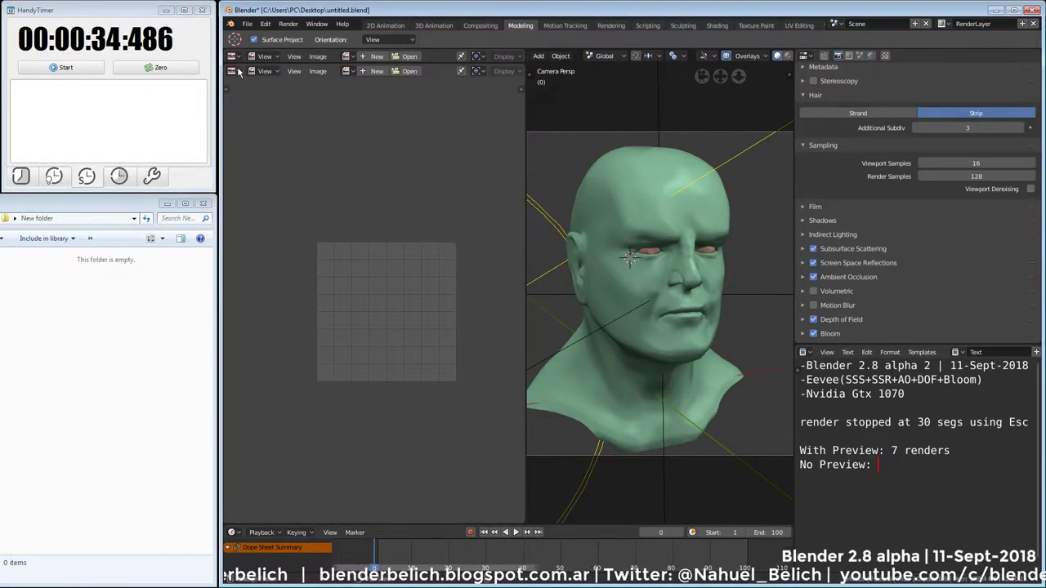
left_click_drag(522, 68, 520, 57)
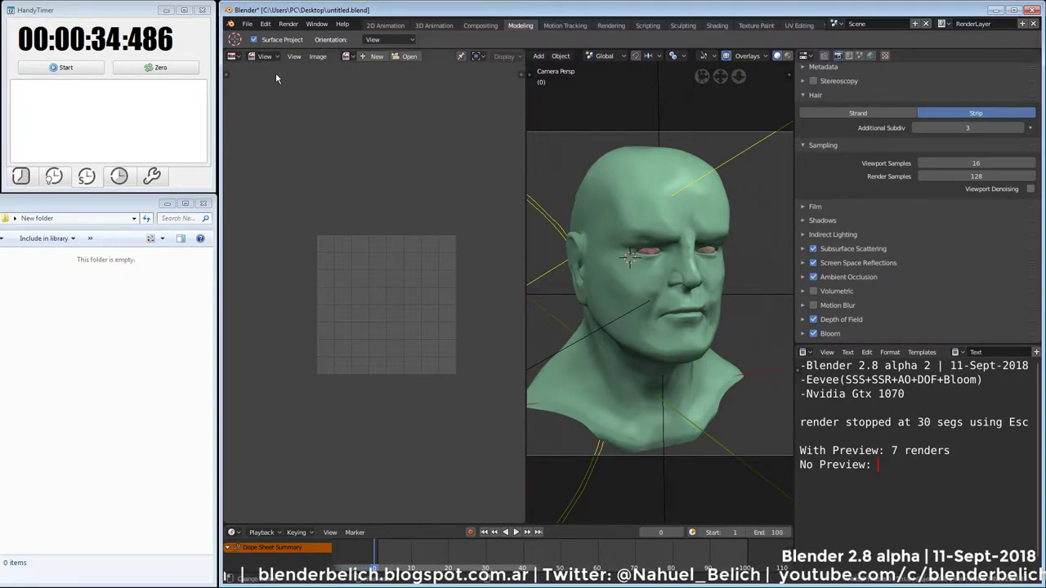
left_click(234, 55)
left_click(260, 98)
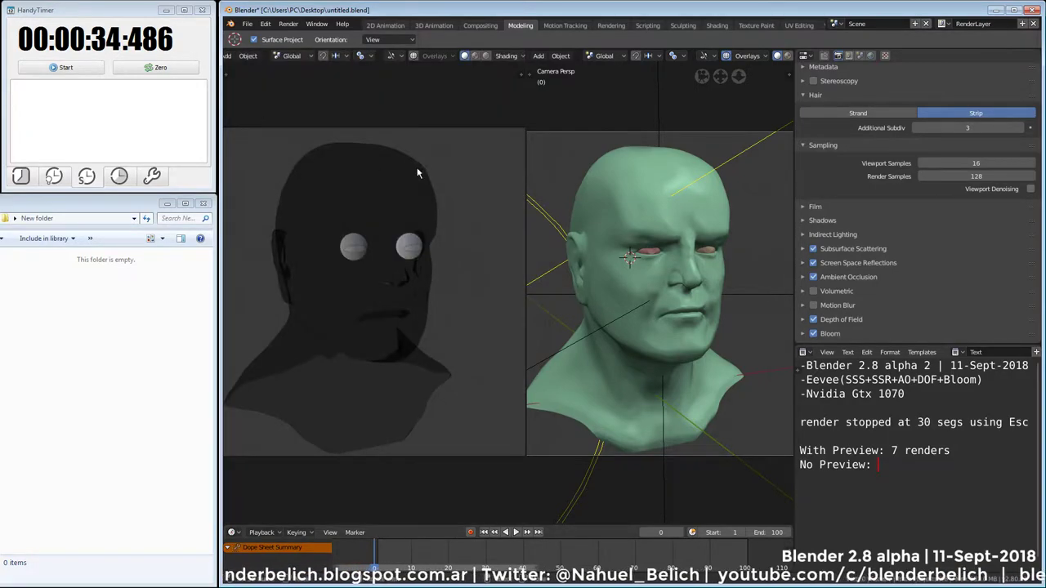
left_click(476, 56)
left_click(464, 56)
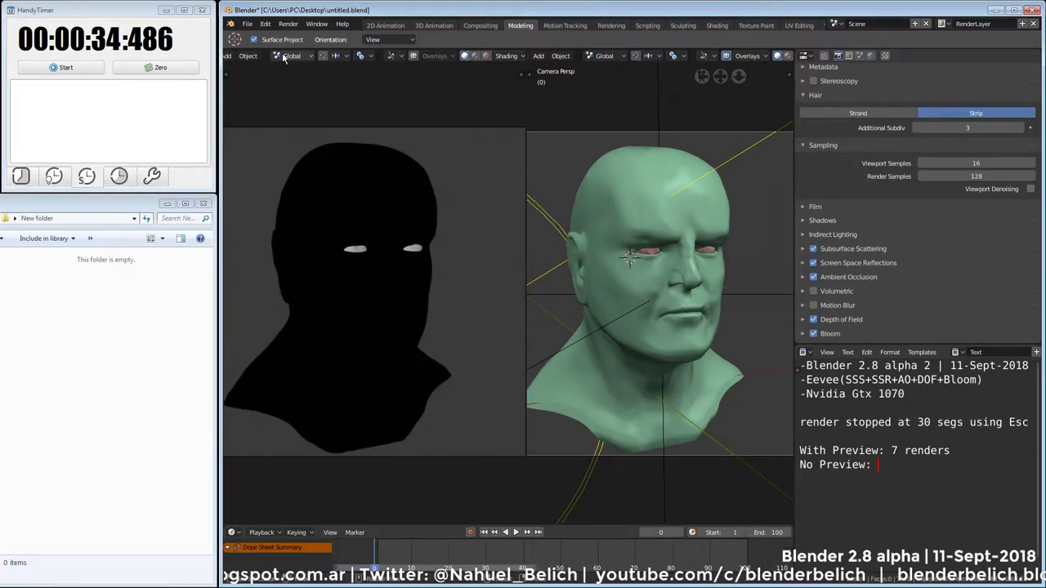
Set render display to Keep User Interface and start a second animation render.
left_click(288, 24)
mouse_move(310, 101)
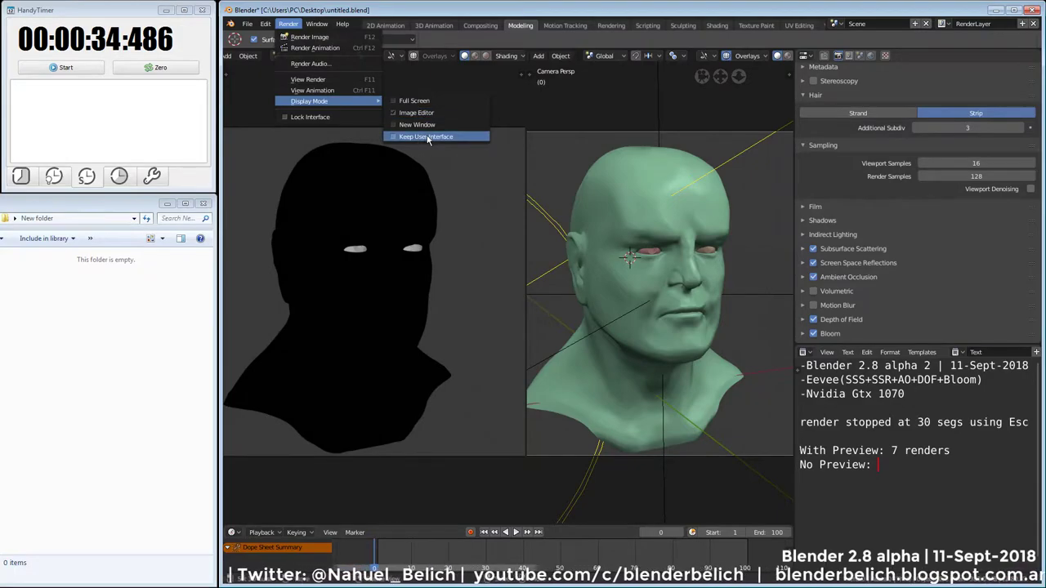
left_click(422, 136)
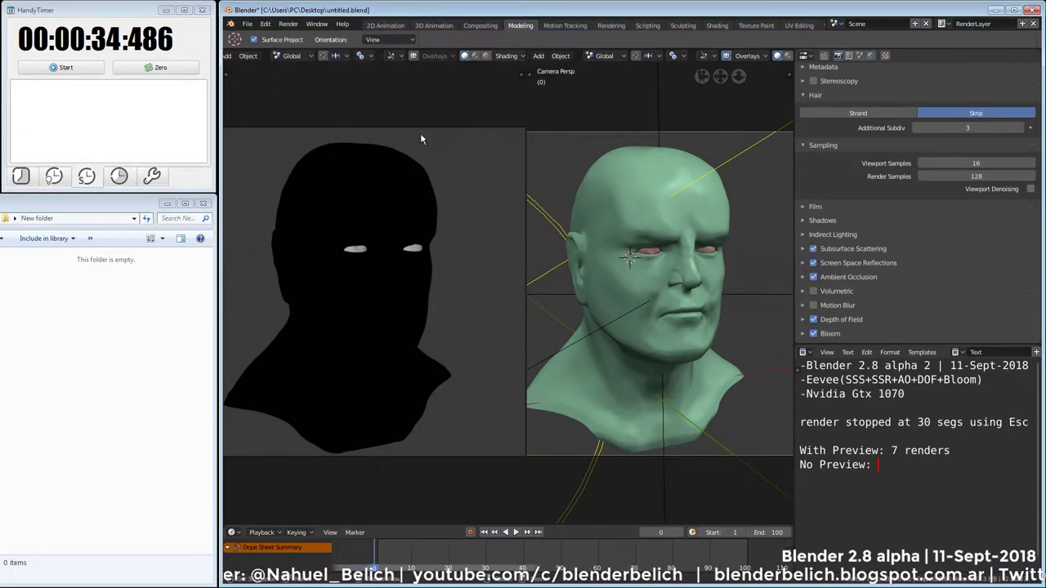
left_click(288, 23)
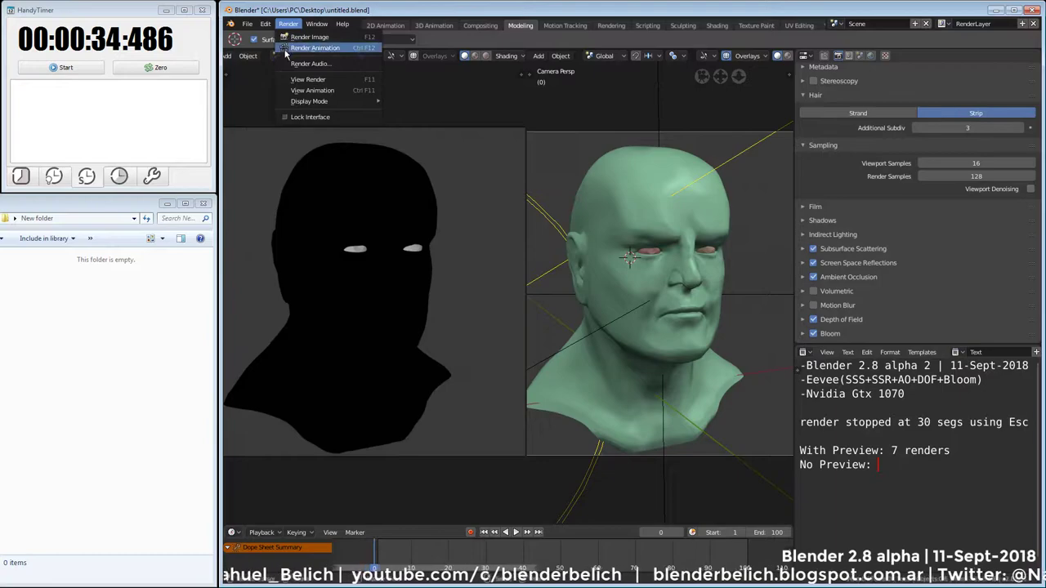
left_click(306, 48)
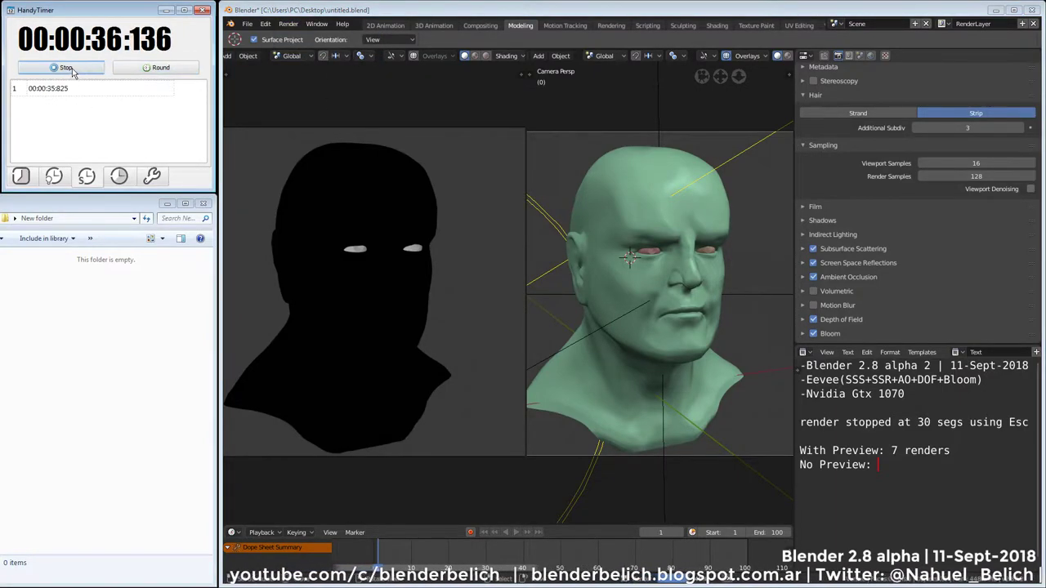
Reset the timer, cancel the test render with Esc, and delete its three rendered frames.
left_click(65, 68)
left_click(161, 68)
left_click(62, 72)
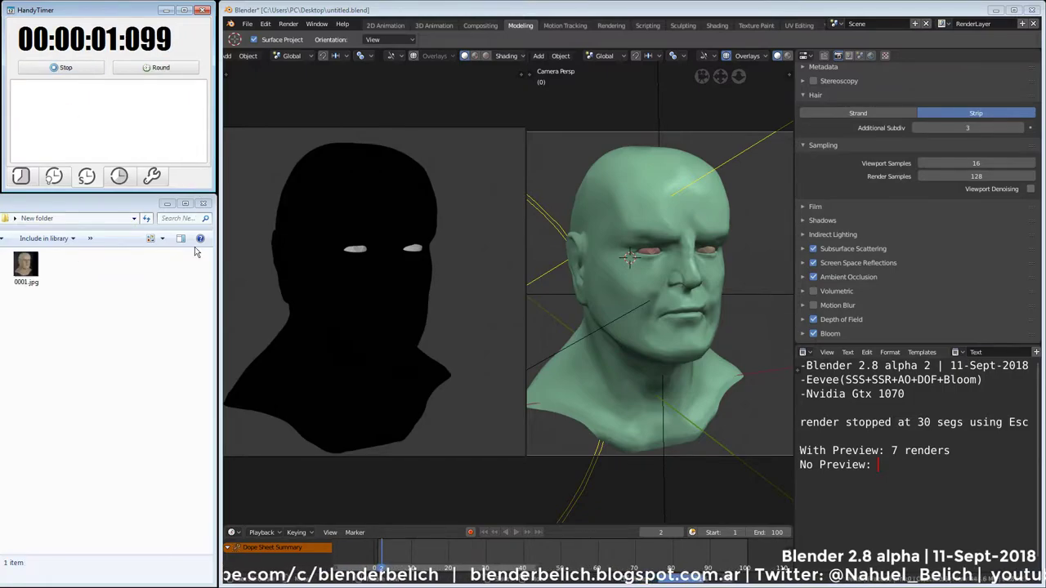
left_click(90, 68)
left_click(160, 68)
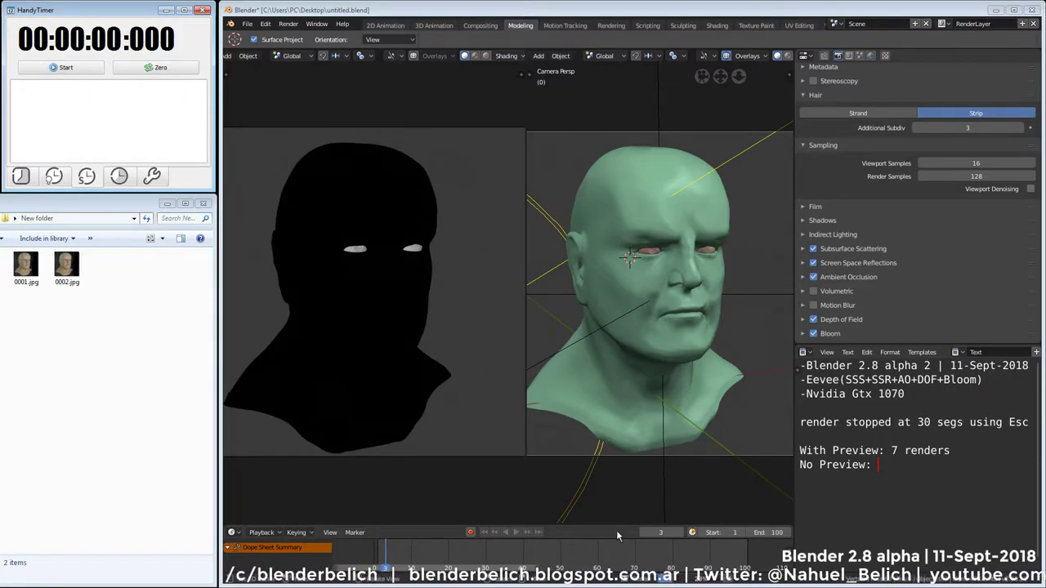
key("Escape")
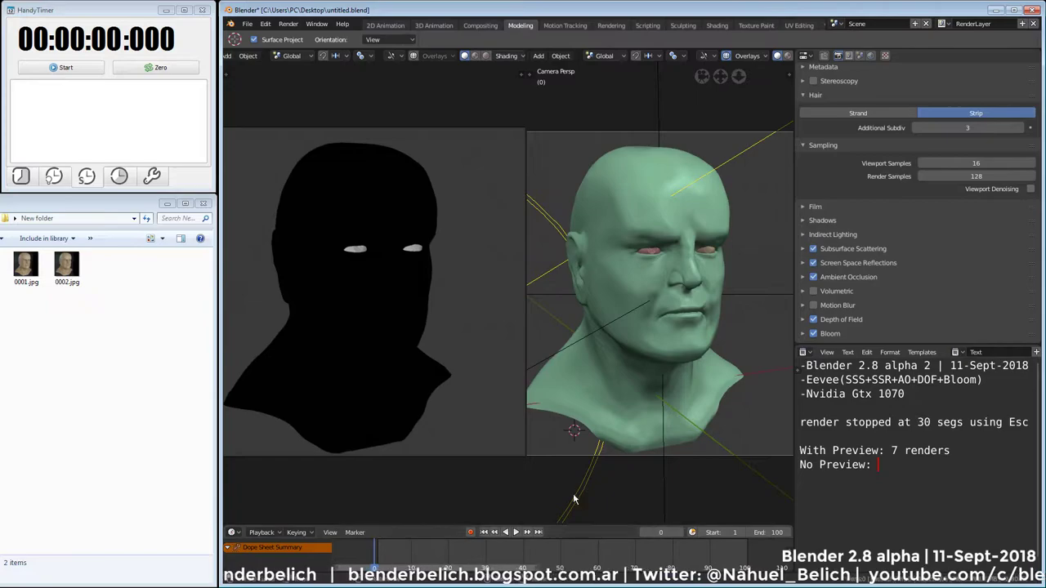
left_click_drag(176, 333, 85, 284)
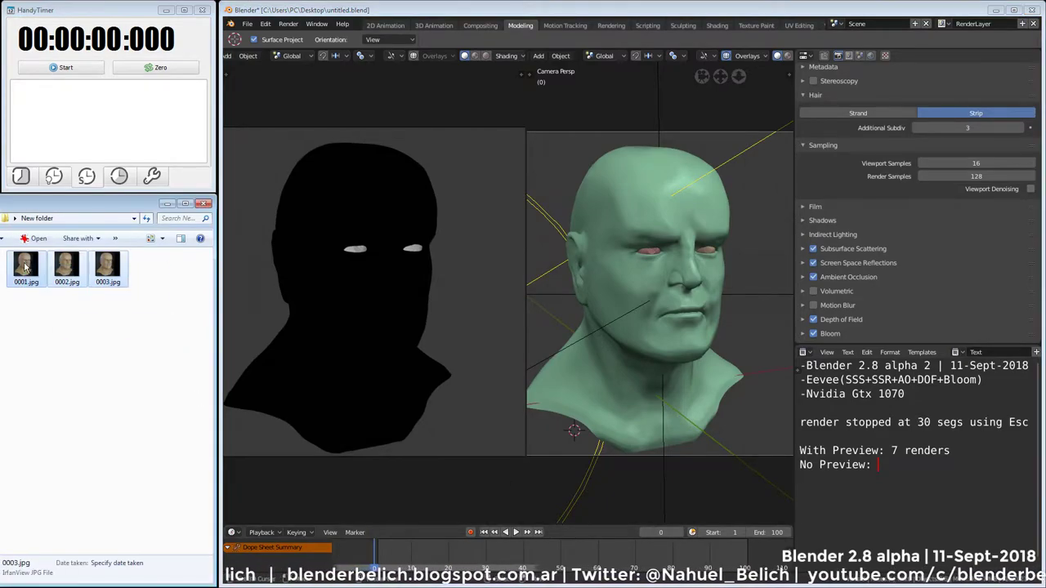
key("Delete")
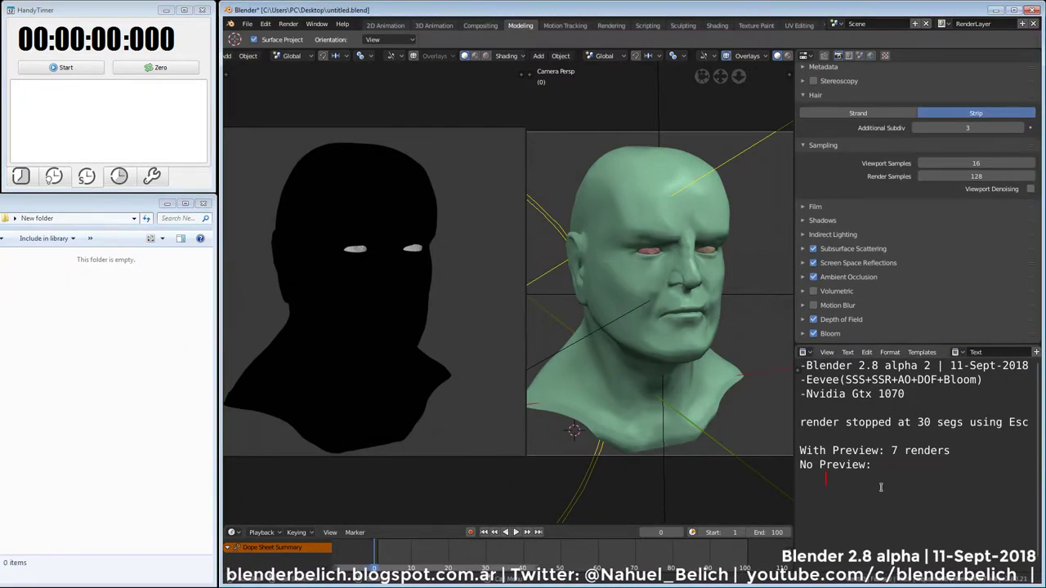
left_click(883, 463)
key("Return")
key("Return")
key("Return")
type("take")
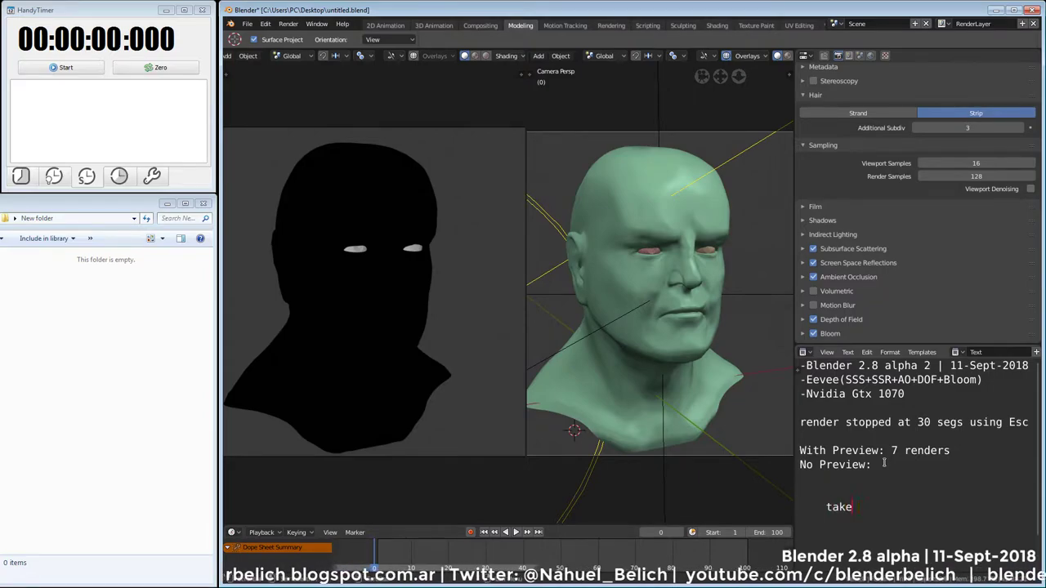
type(" 2!")
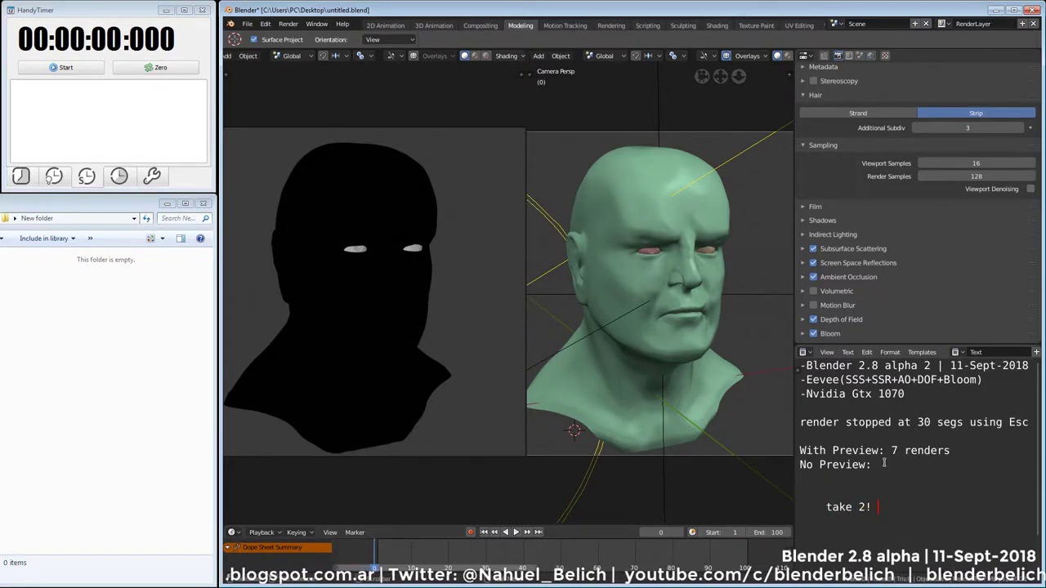
key("BackSpace")
key("BackSpace")
key("BackSpace")
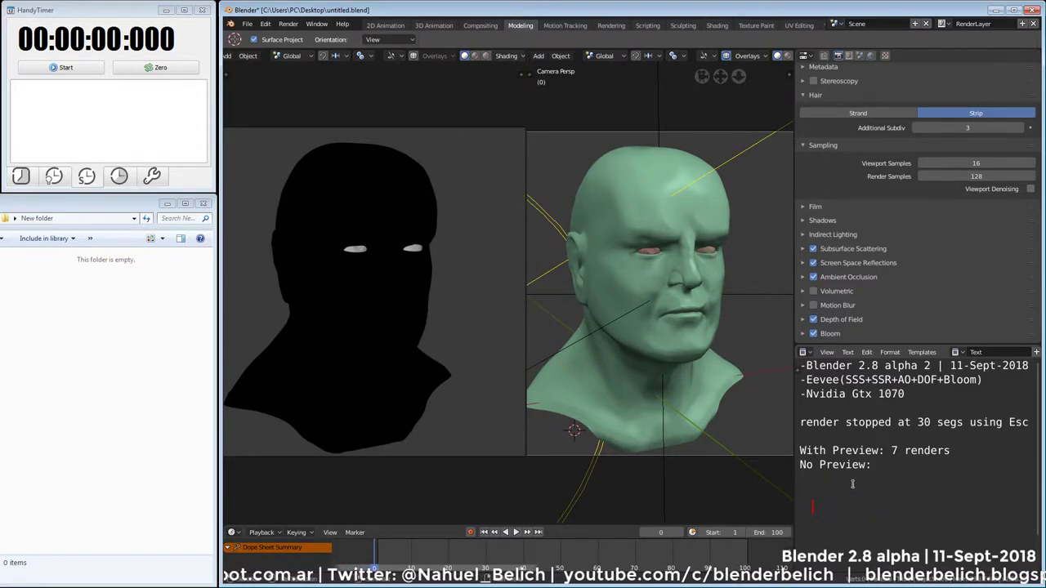
left_click(289, 23)
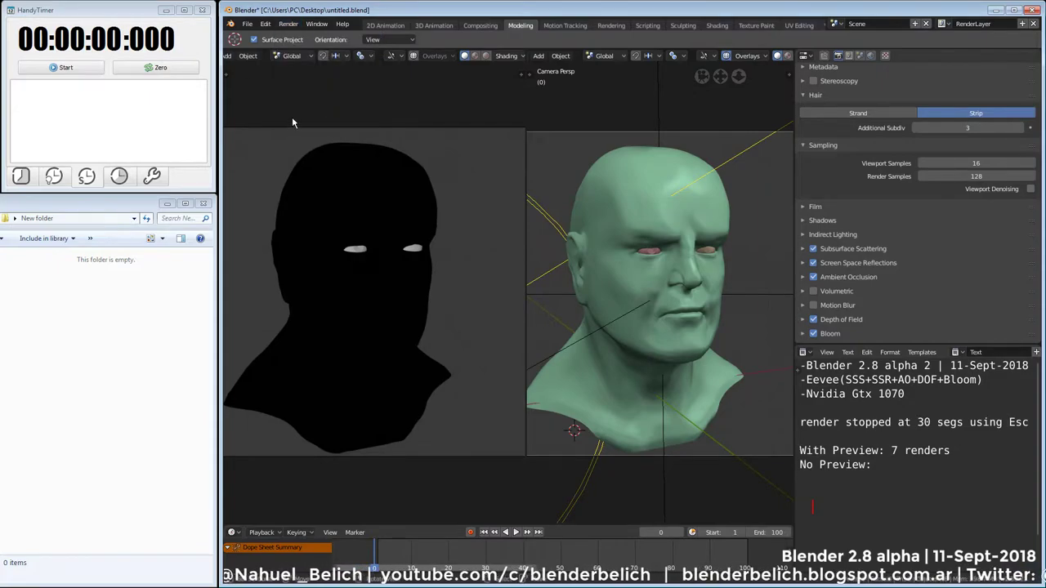
Render the animation with Keep User Interface display, time it, and cancel with Esc at about 30 seconds.
left_click(289, 24)
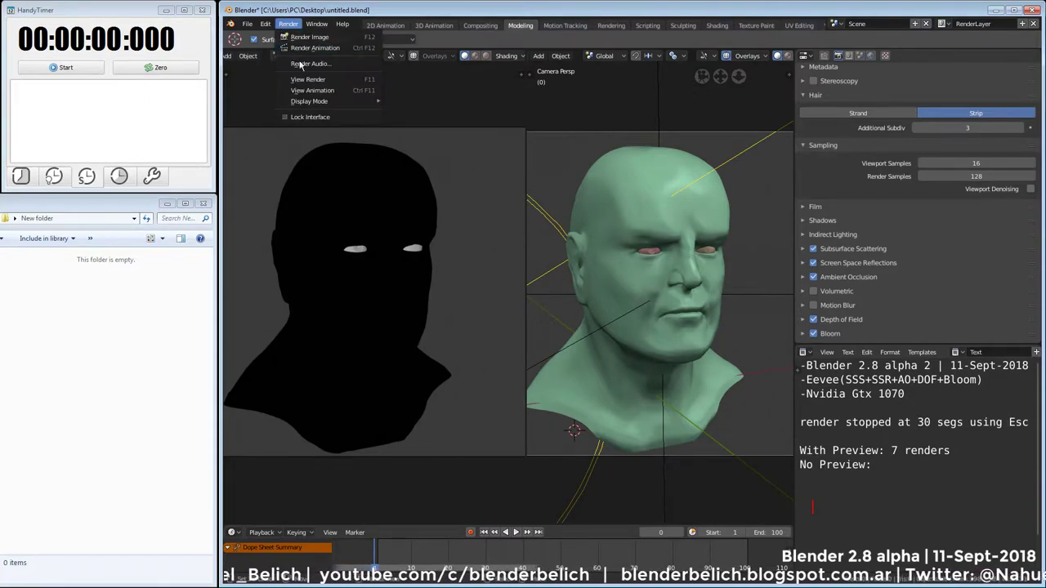
mouse_move(309, 101)
left_click(412, 139)
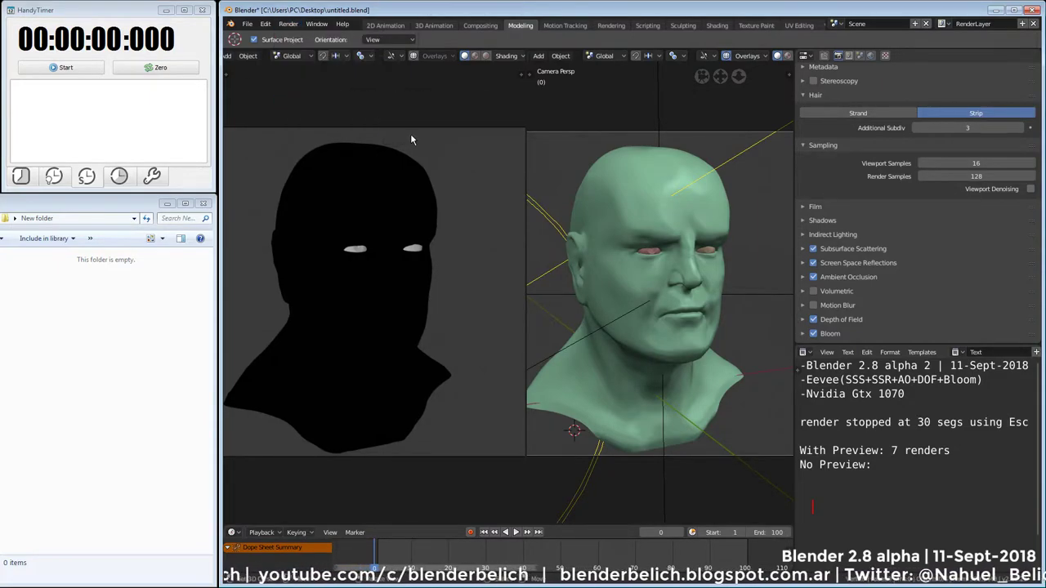
left_click(288, 24)
left_click(298, 49)
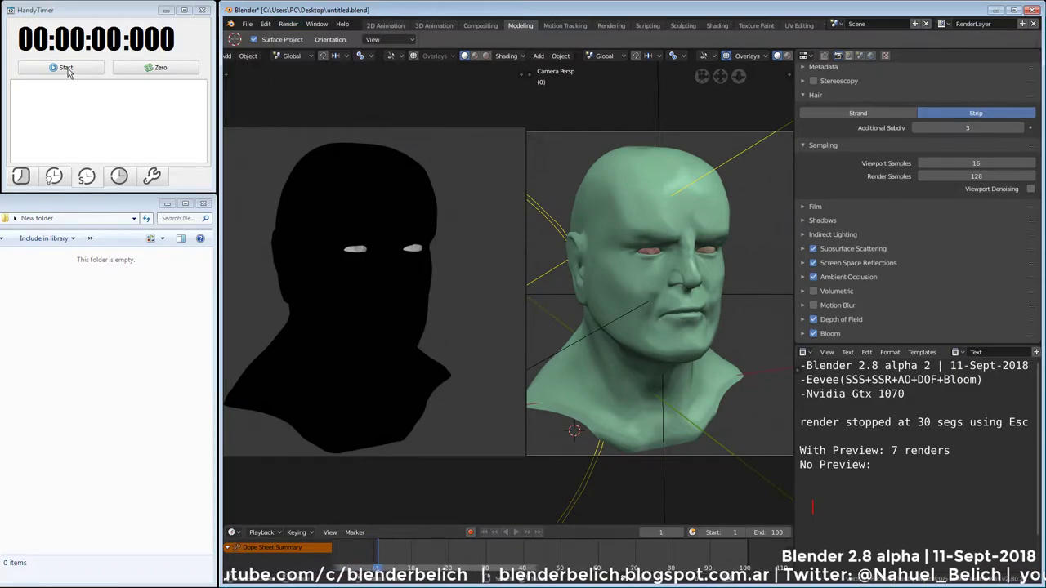
left_click(65, 67)
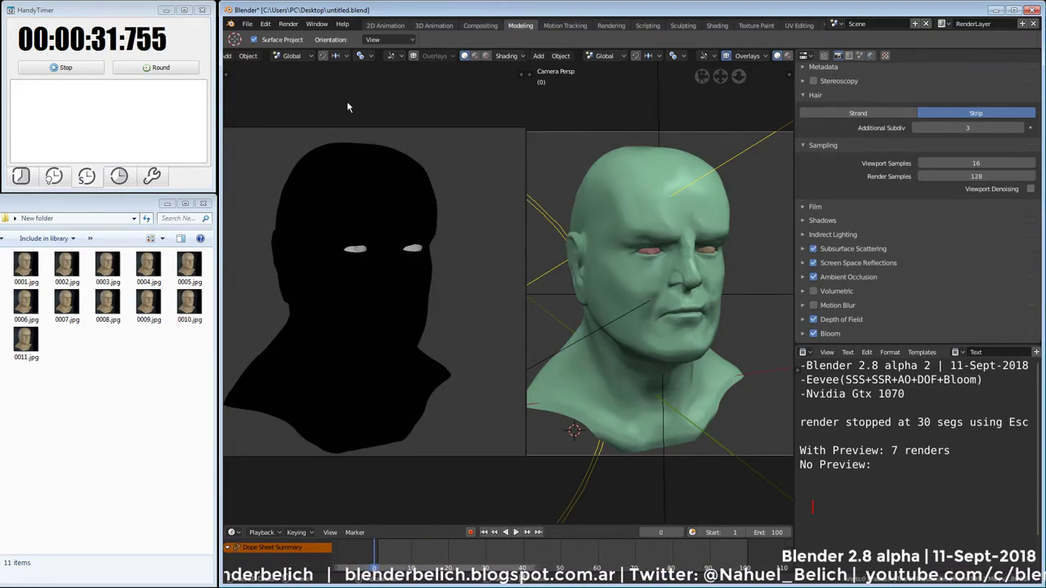
key("Escape")
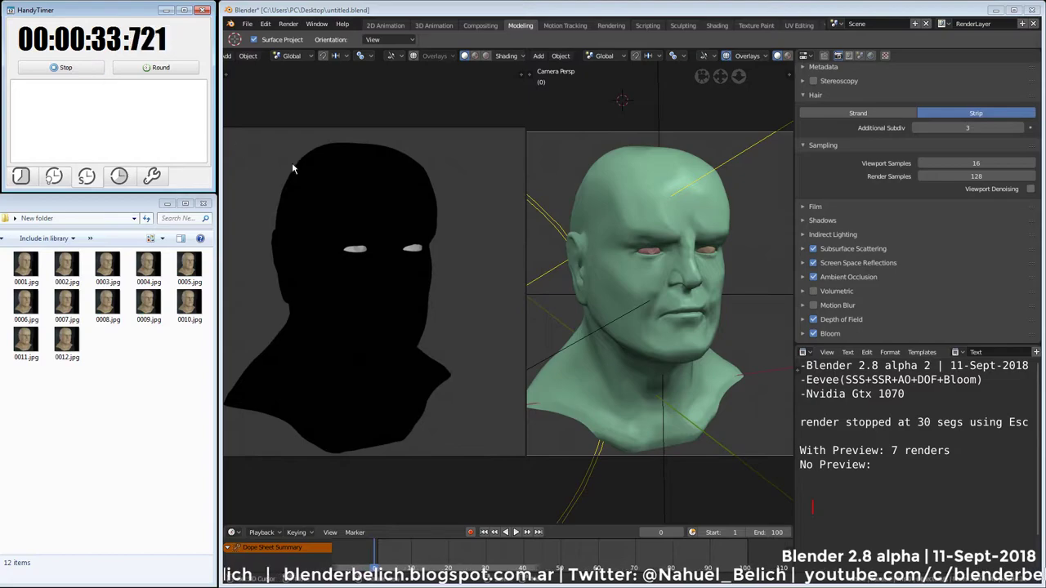
Stop and zero the timer, then add '!' after 'using Esc' on the render-stopped line.
left_click(101, 71)
left_click(156, 68)
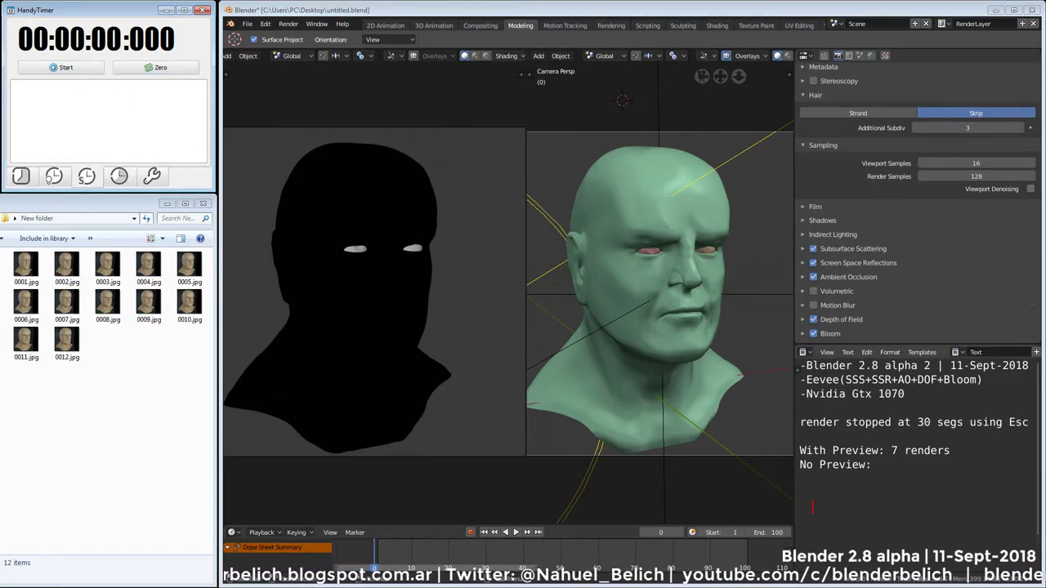
left_click(936, 423)
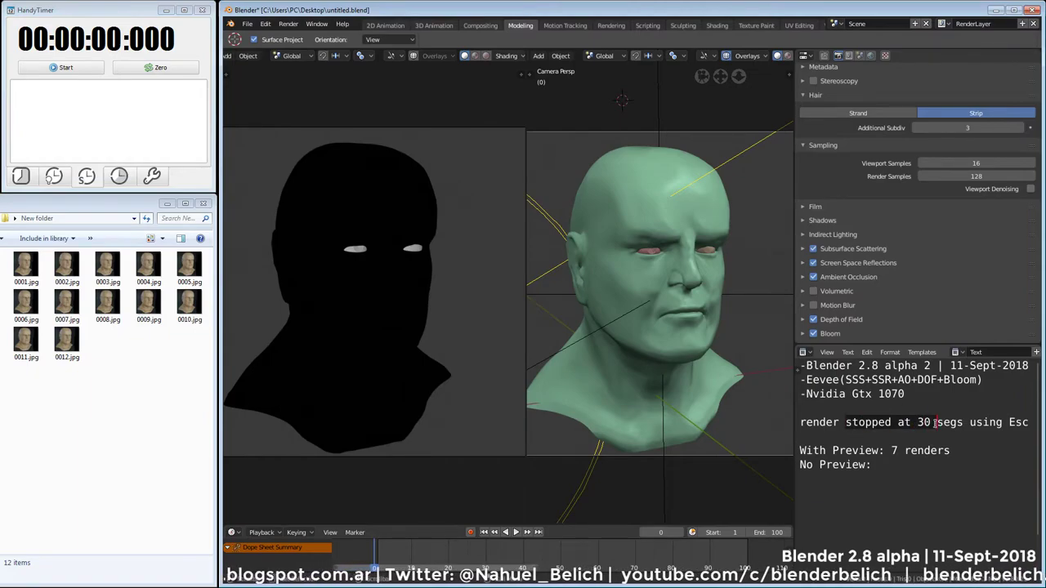
left_click_drag(935, 422, 1032, 421)
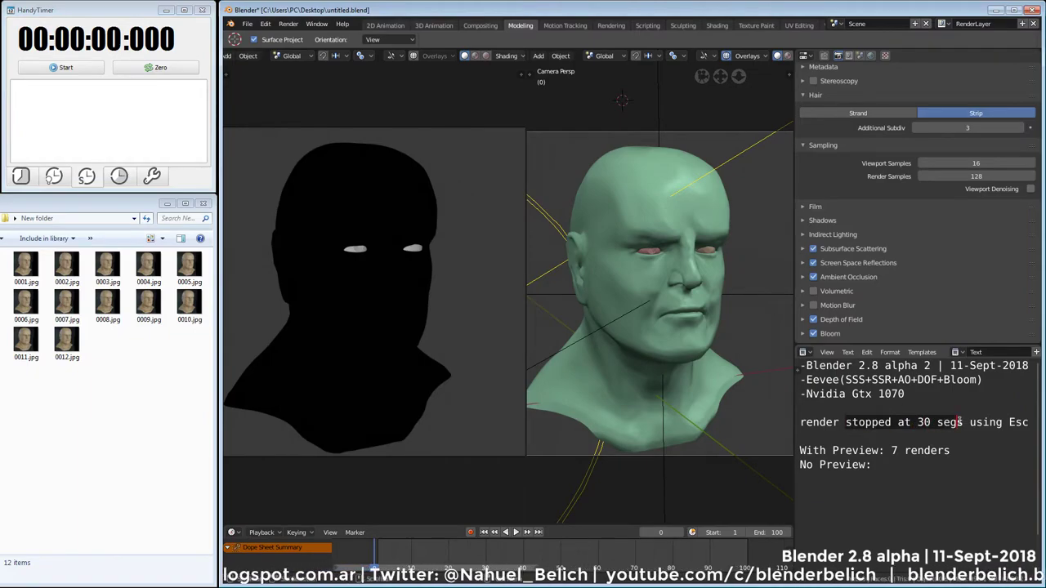
left_click(1032, 423)
type("!!")
left_click(931, 527)
key("Tab")
type("12")
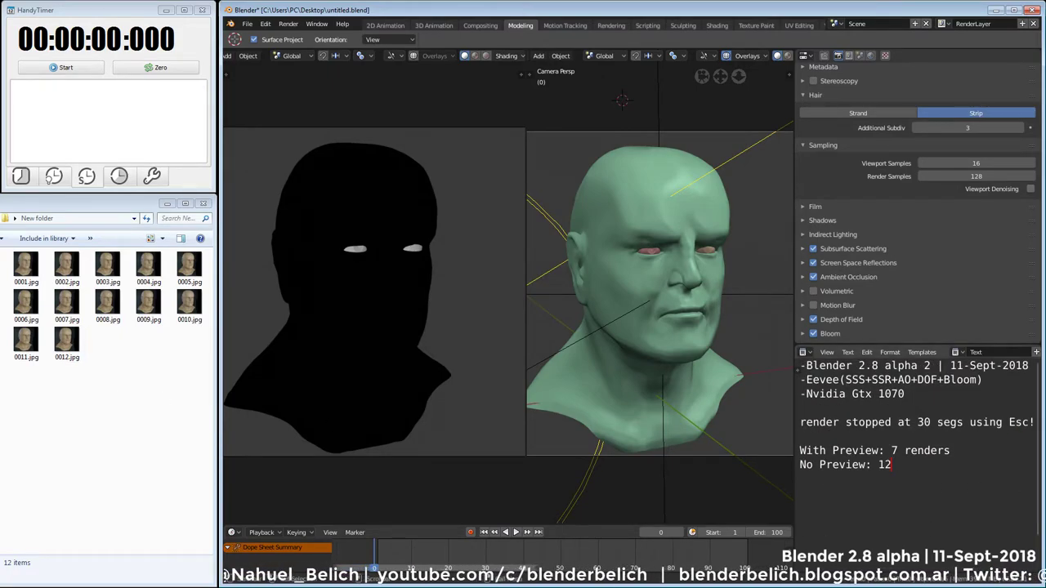
Complete 'No Preview: 12 renders' and add lines 'While yes while recording with Obs' and 'Mientras graba con Obs'.
type("renders")
key("Tab")
type("While yes while recording with")
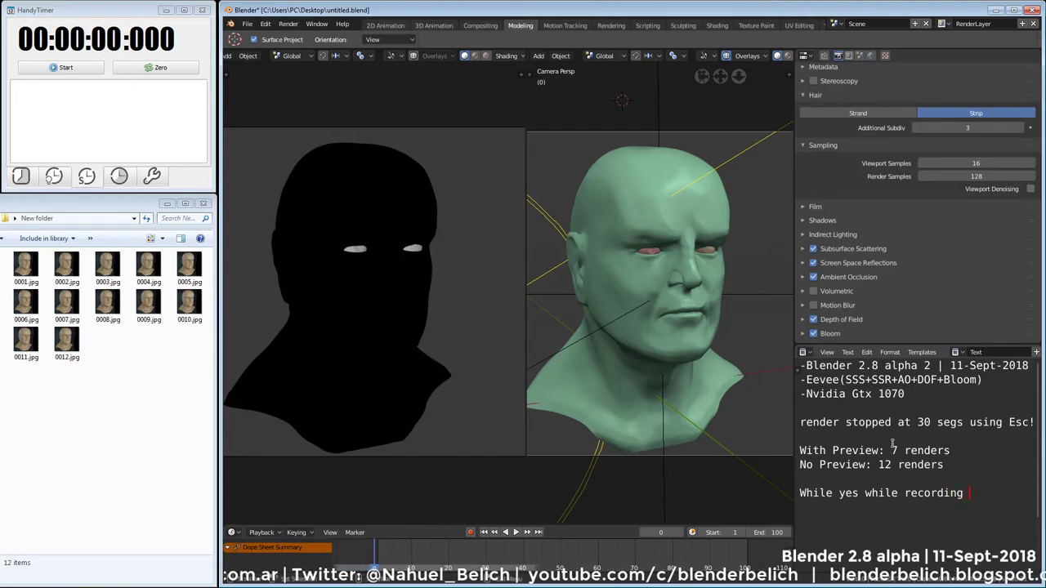
type("O")
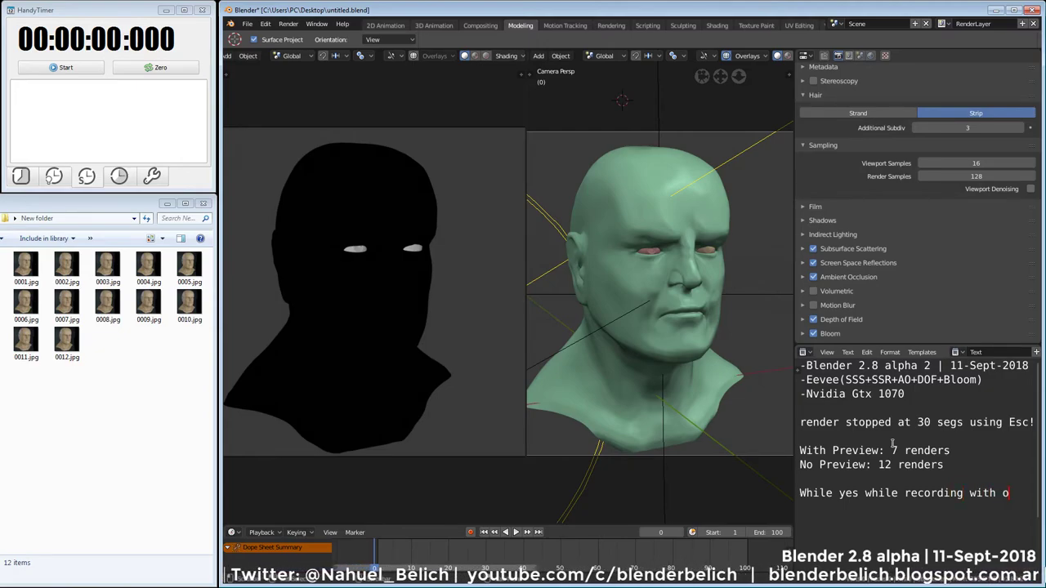
type("bs")
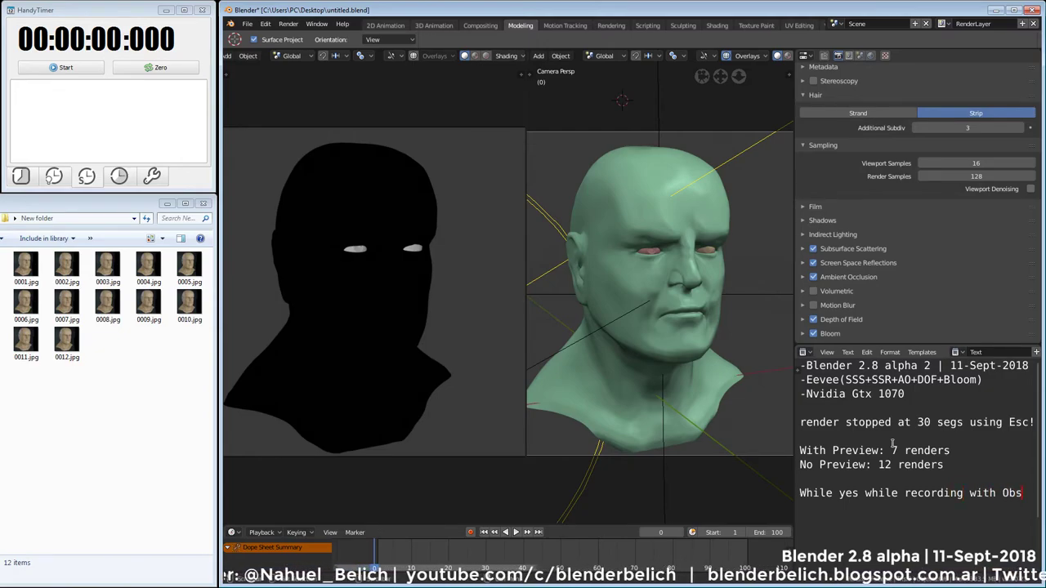
type("Mientr")
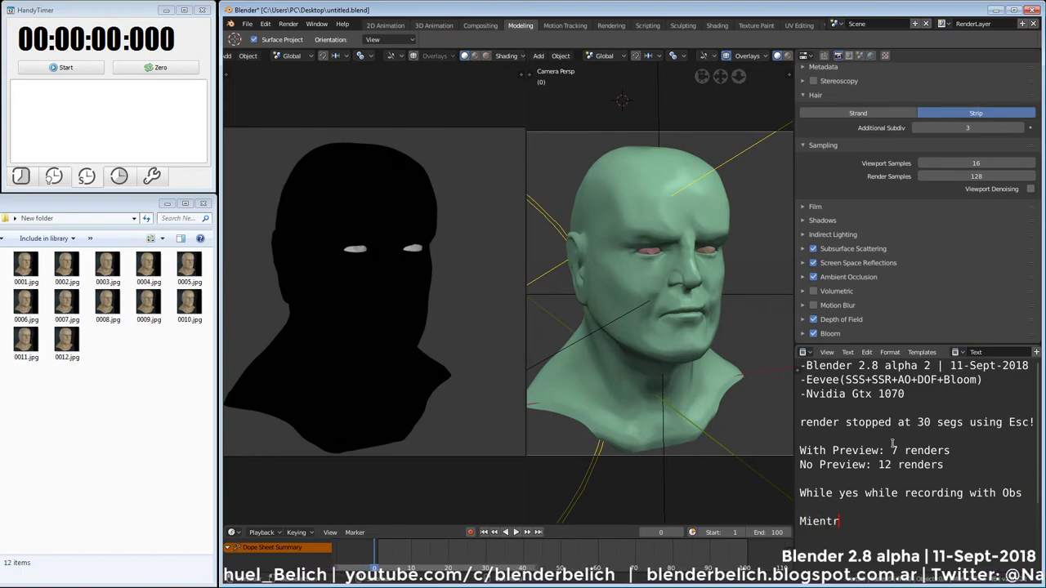
type("as ")
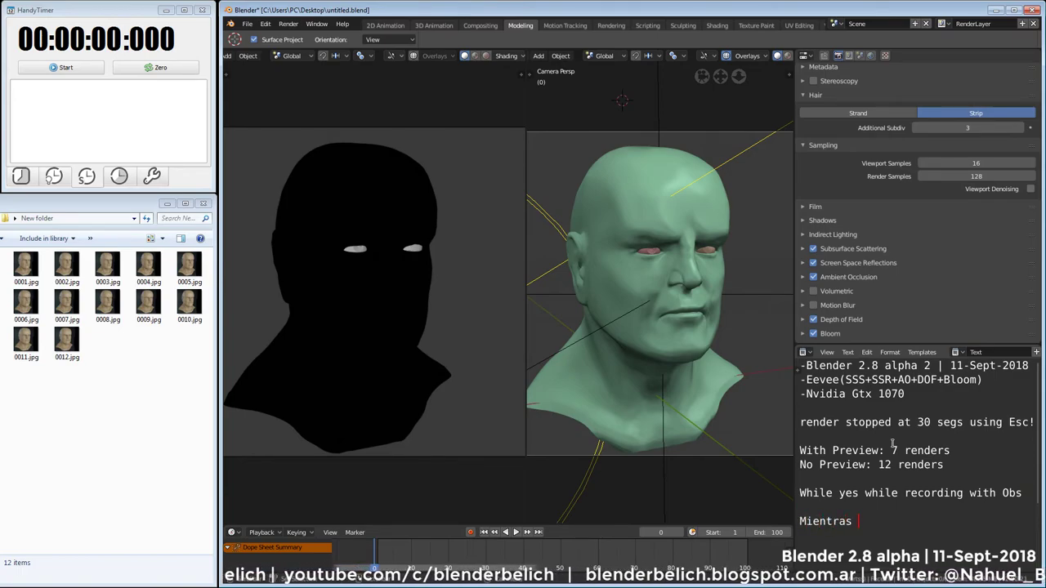
type("graba con oB")
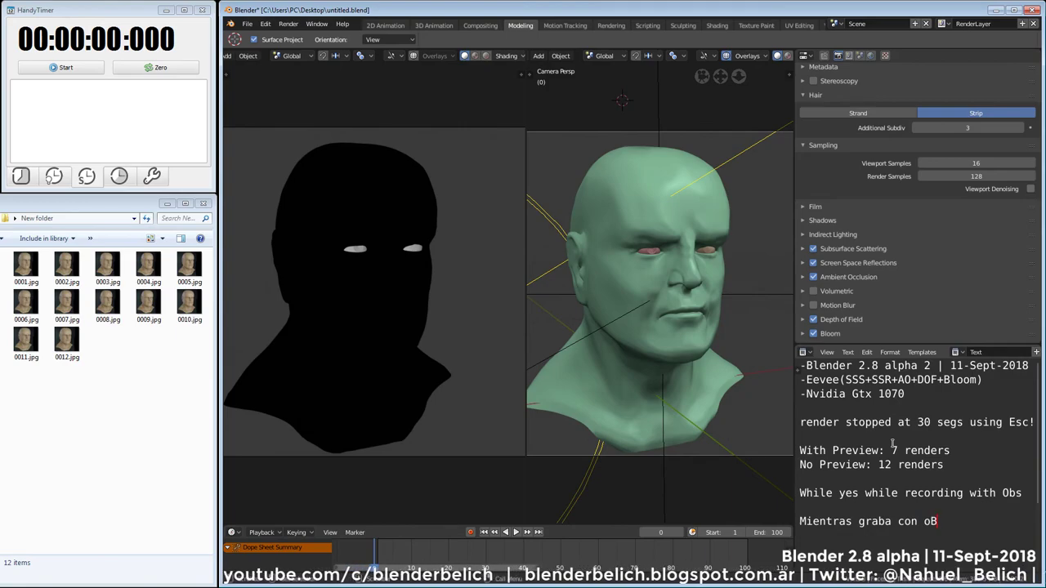
key("BackSpace")
key("BackSpace")
type("Obs")
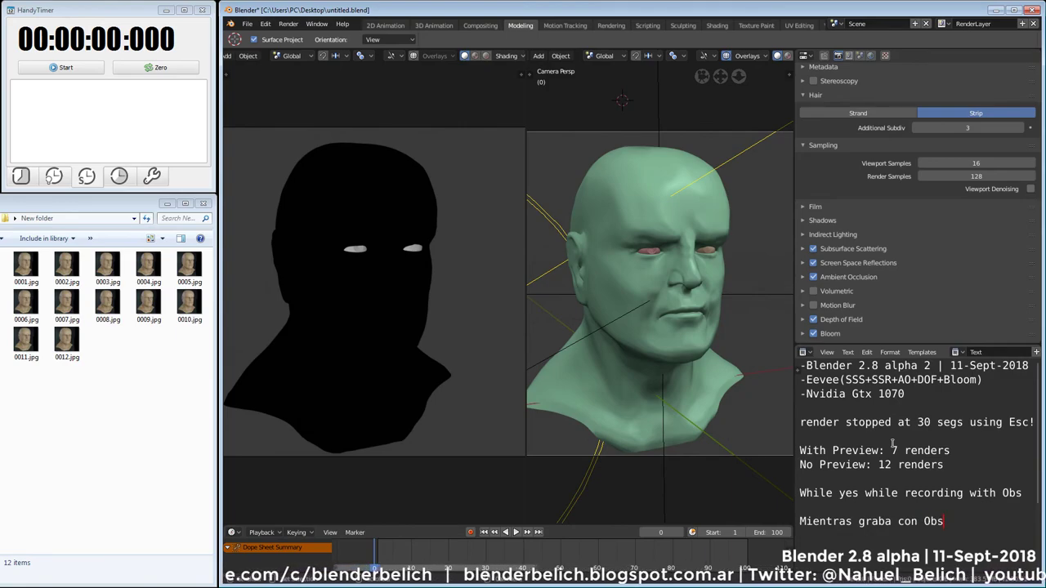